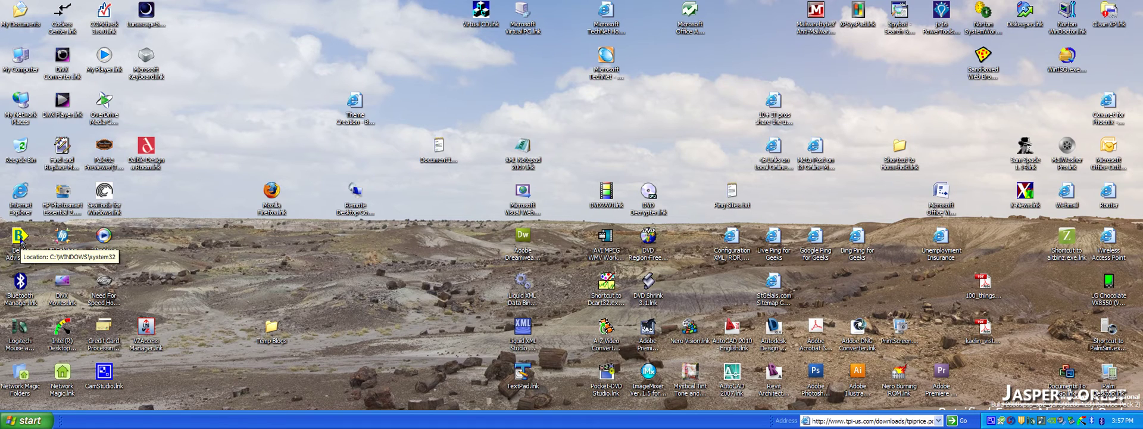
# Launch Belarc Advisor from its desktop shortcut to build the Dualcore1 computer profile
pyautogui.click(22, 241)
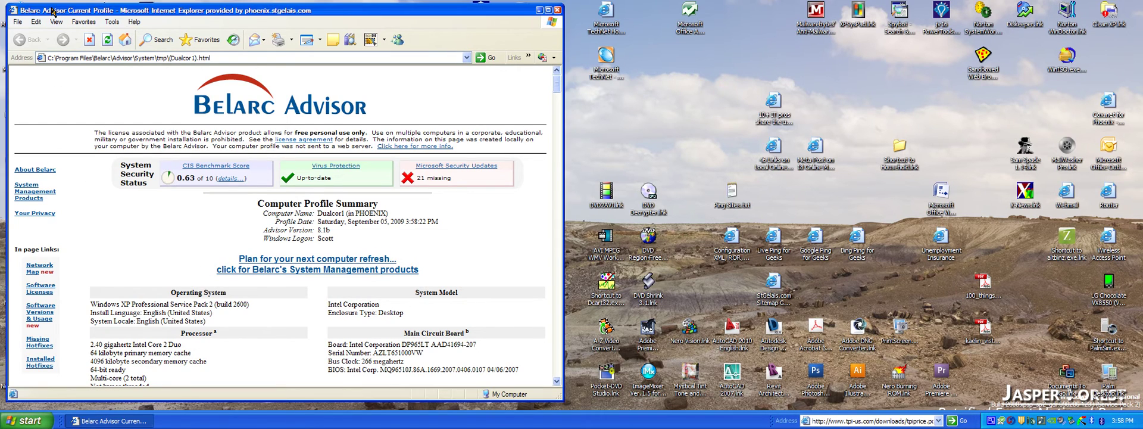
pyautogui.click(18, 22)
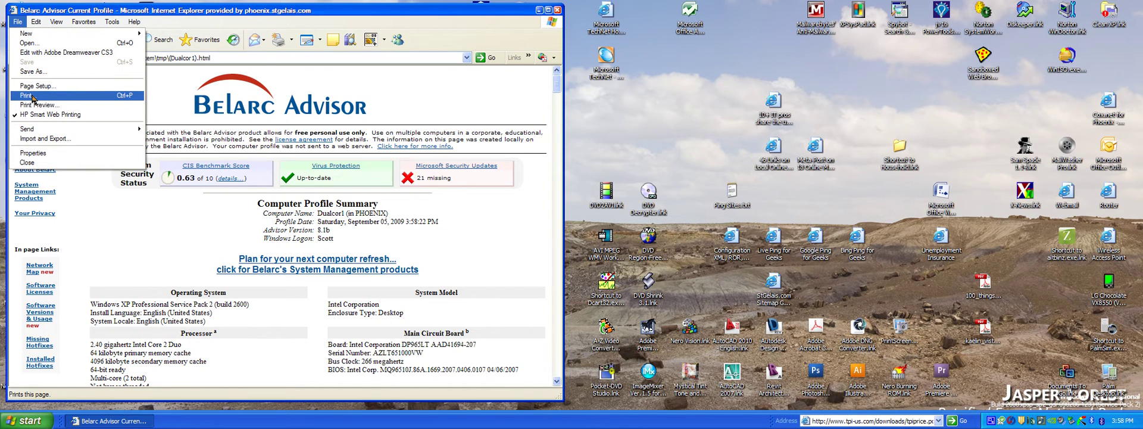
pyautogui.click(40, 72)
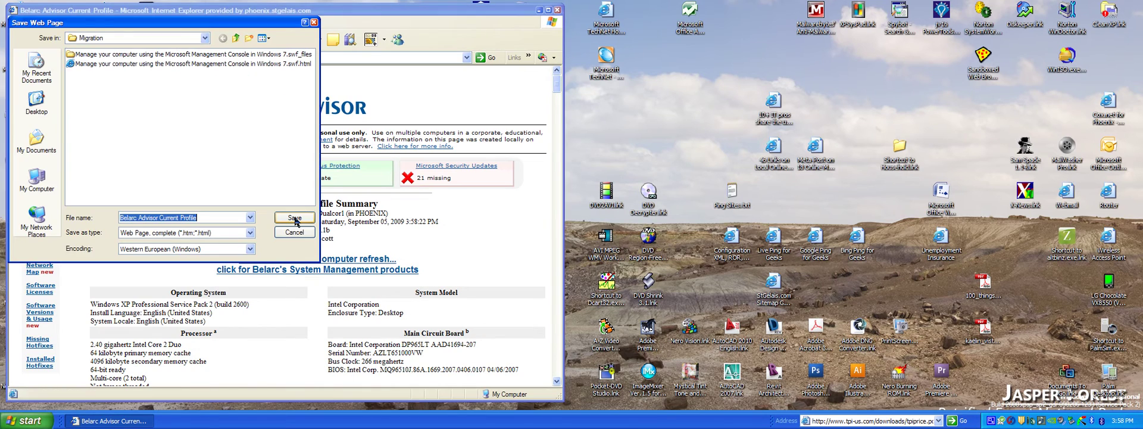
pyautogui.click(180, 39)
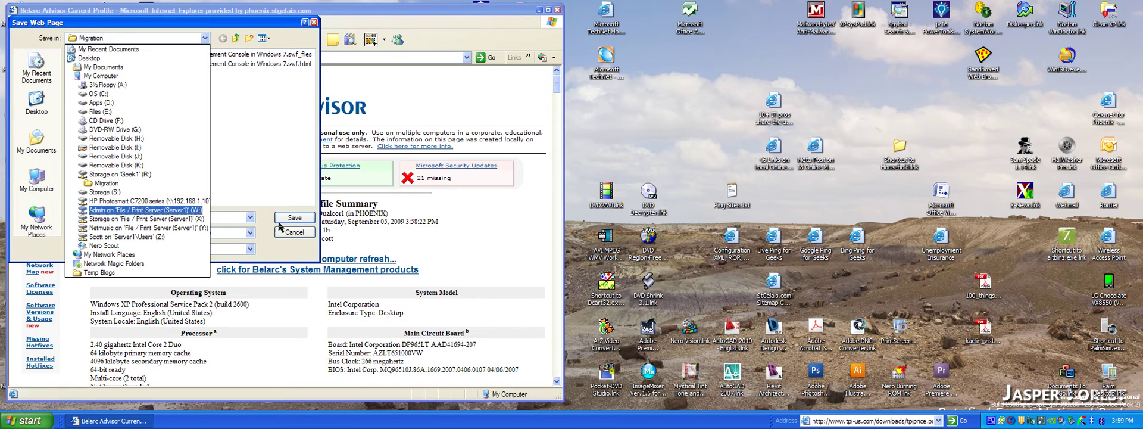
pyautogui.click(110, 184)
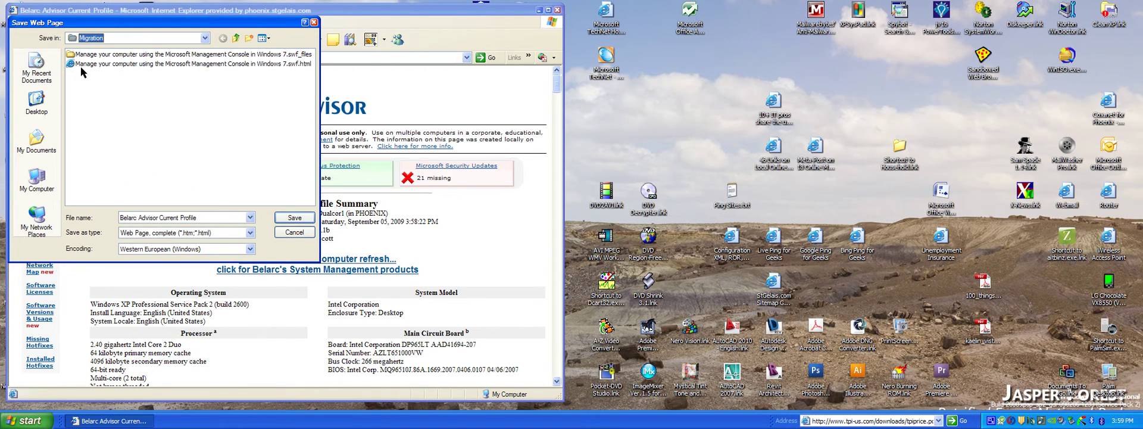
pyautogui.click(291, 232)
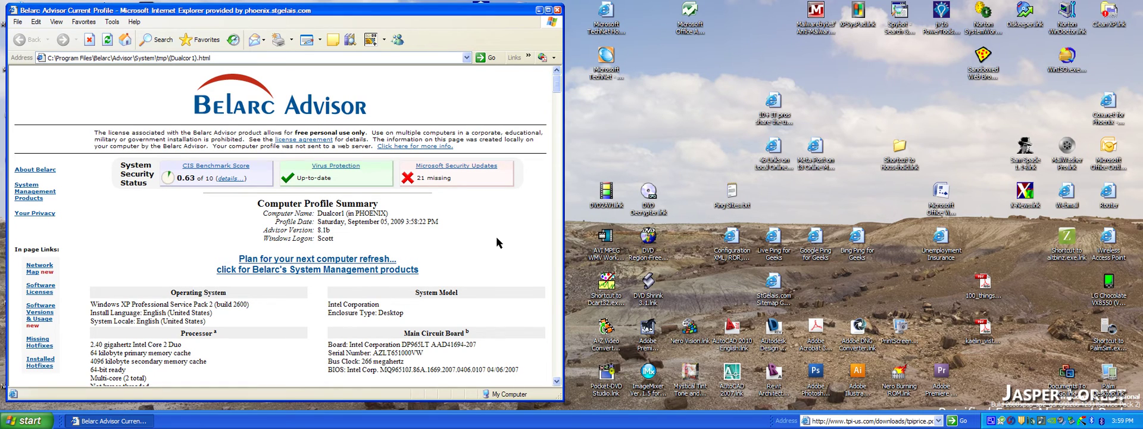
# Scroll through the profile's software licenses, network devices and missing hotfixes, then back up
pyautogui.scroll(-5, 499, 238)
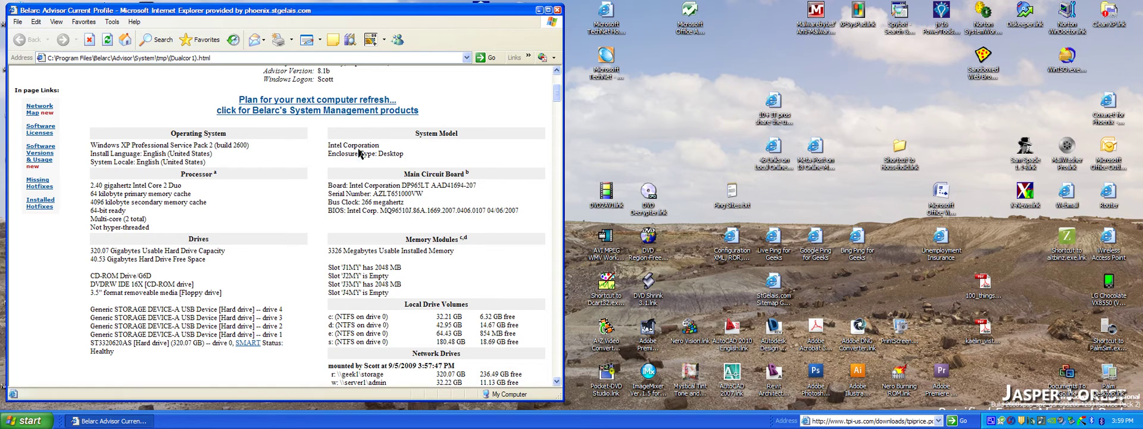
pyautogui.scroll(1, 456, 174)
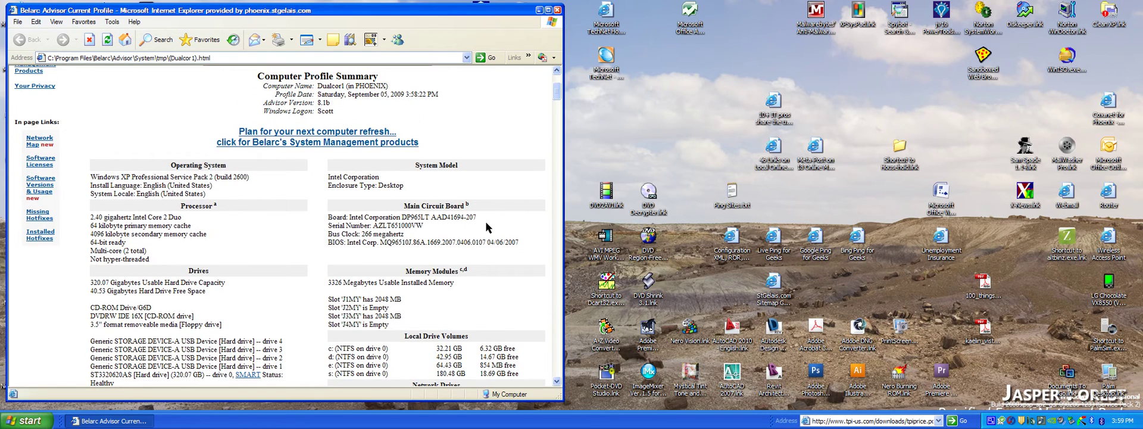
pyautogui.scroll(-2, 488, 224)
pyautogui.scroll(1, 489, 217)
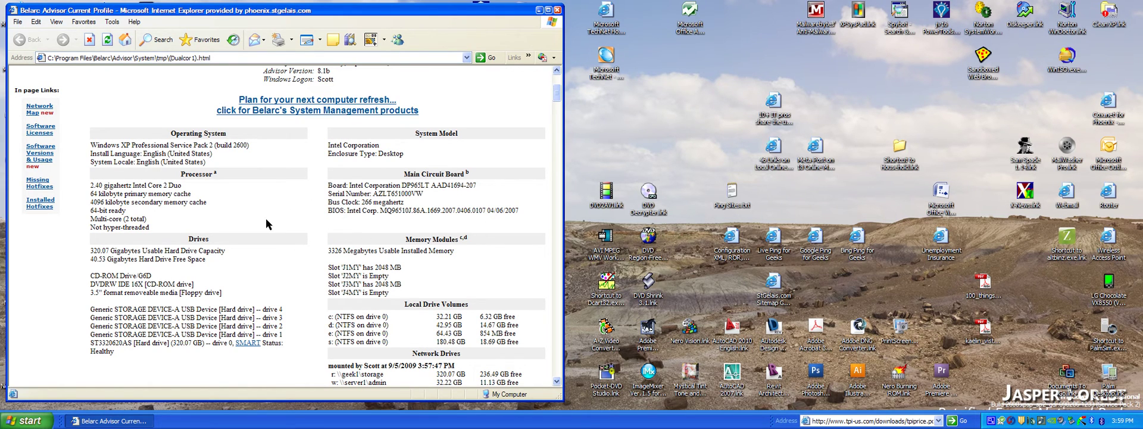
pyautogui.scroll(-2, 267, 220)
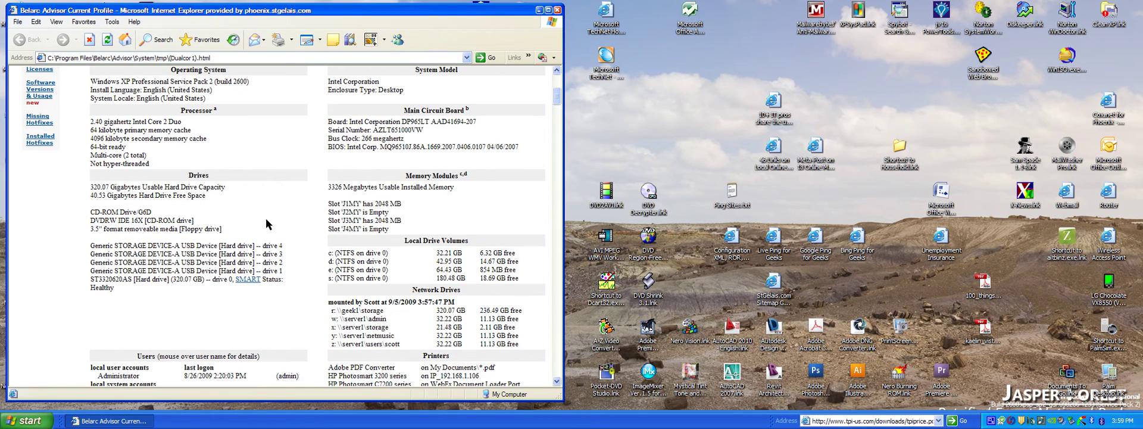
pyautogui.scroll(-1, 266, 220)
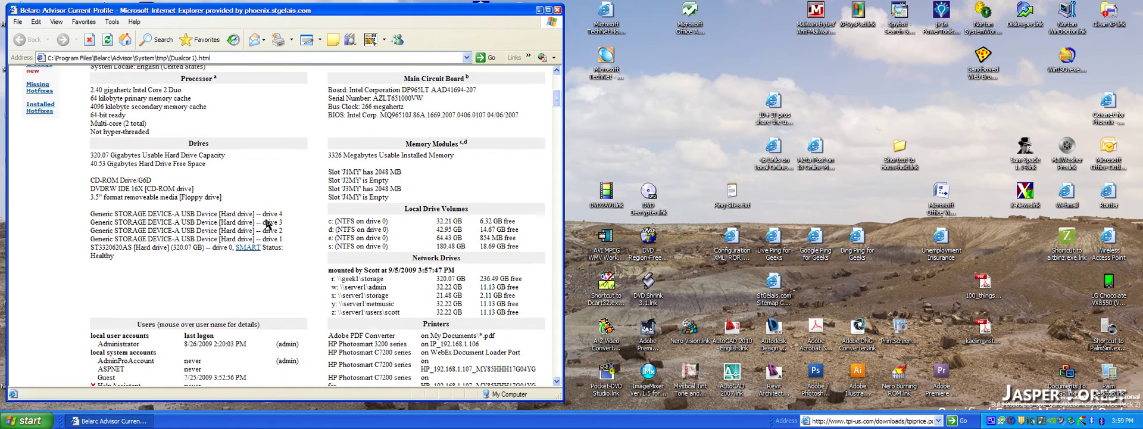
pyautogui.scroll(-2, 266, 224)
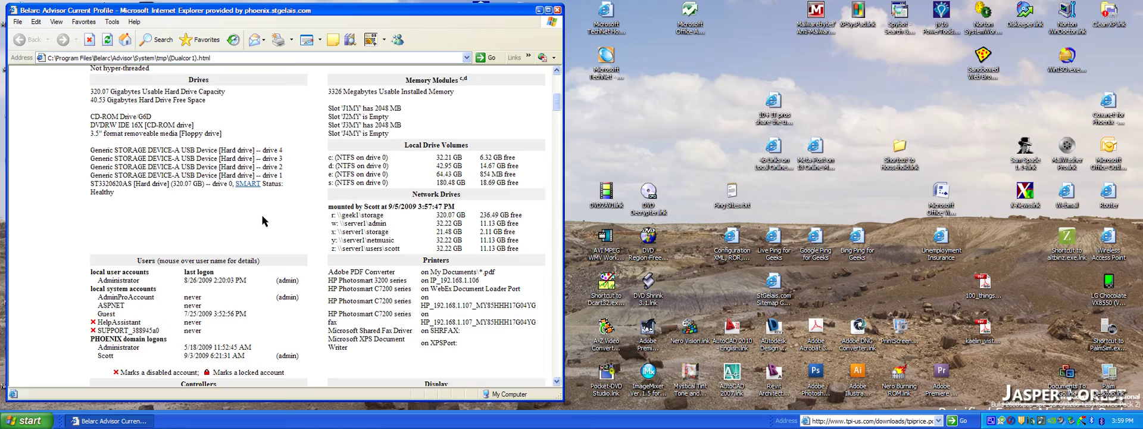
pyautogui.scroll(-2, 263, 217)
pyautogui.scroll(-5, 262, 217)
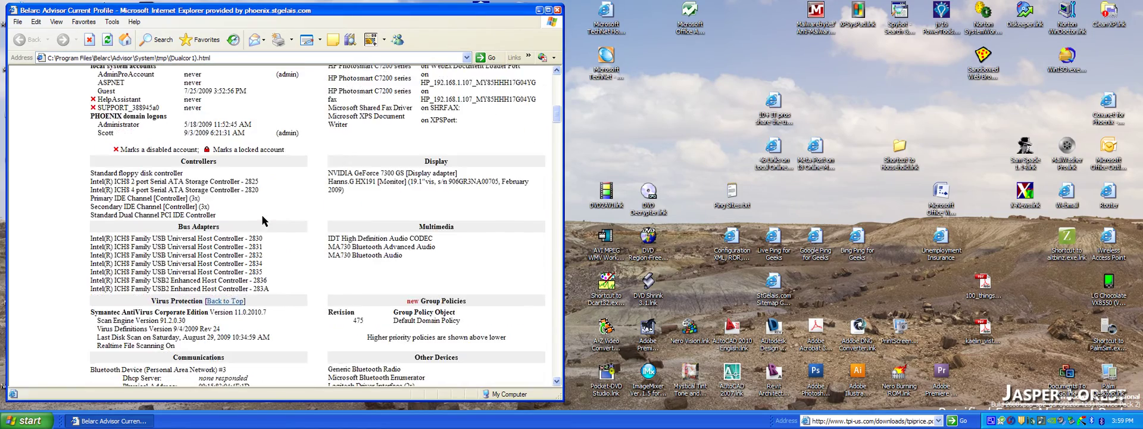
pyautogui.scroll(-15, 262, 220)
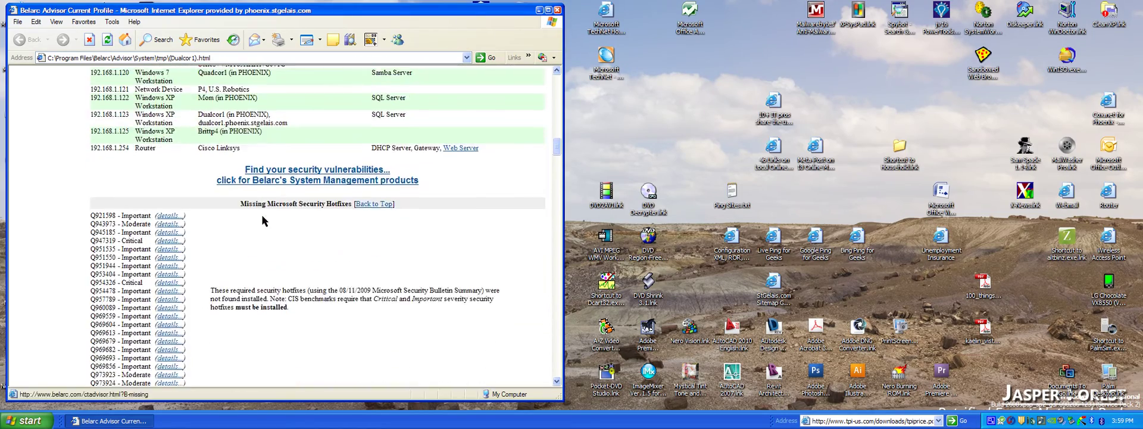
pyautogui.scroll(-9, 262, 220)
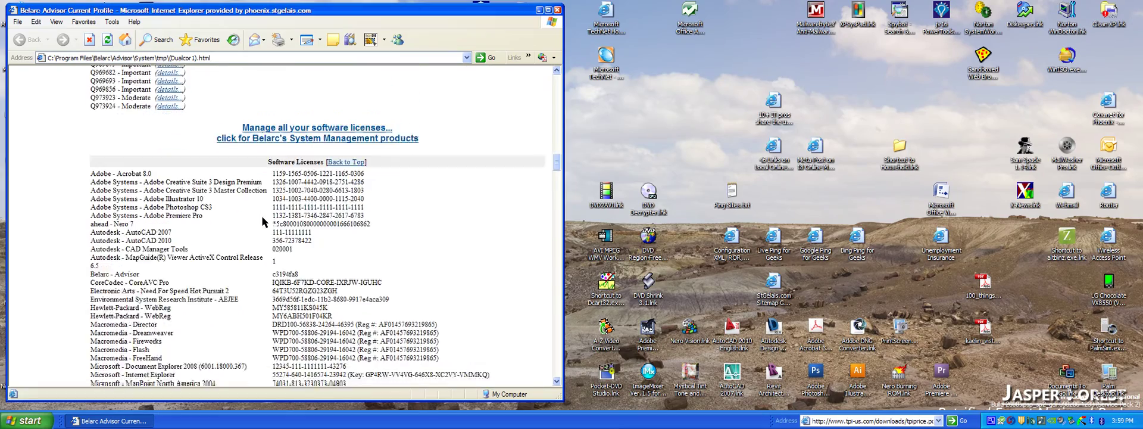
pyautogui.scroll(-6, 263, 219)
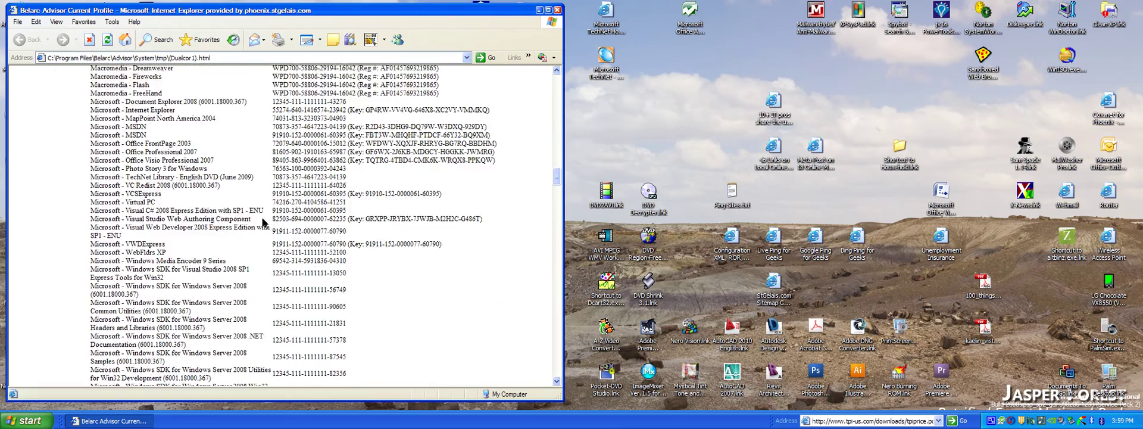
pyautogui.scroll(-6, 262, 221)
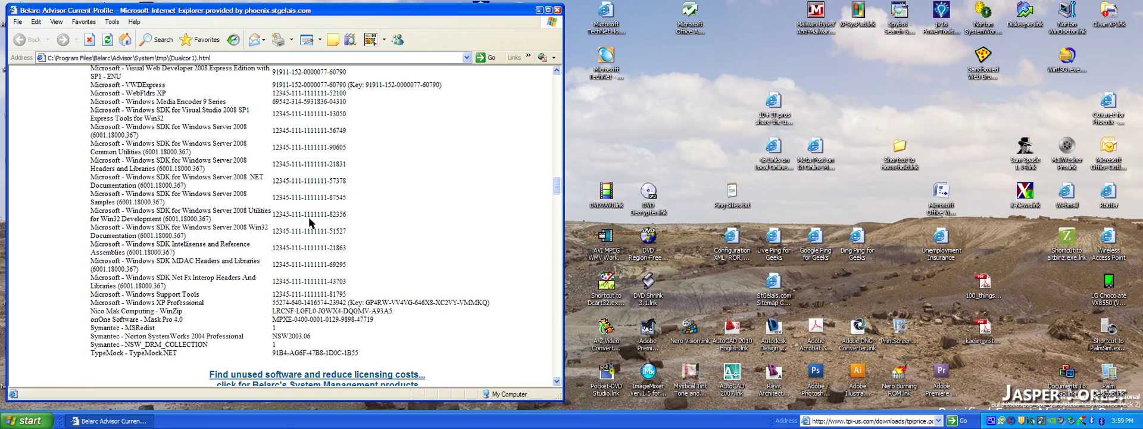
pyautogui.scroll(-1, 309, 222)
pyautogui.scroll(4, 309, 222)
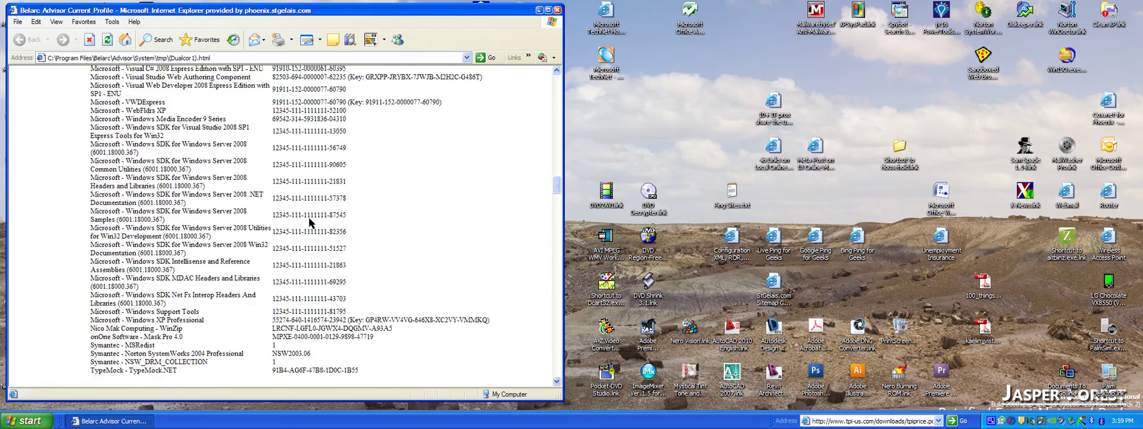
pyautogui.scroll(-3, 309, 221)
pyautogui.scroll(-2, 309, 222)
pyautogui.scroll(13, 352, 119)
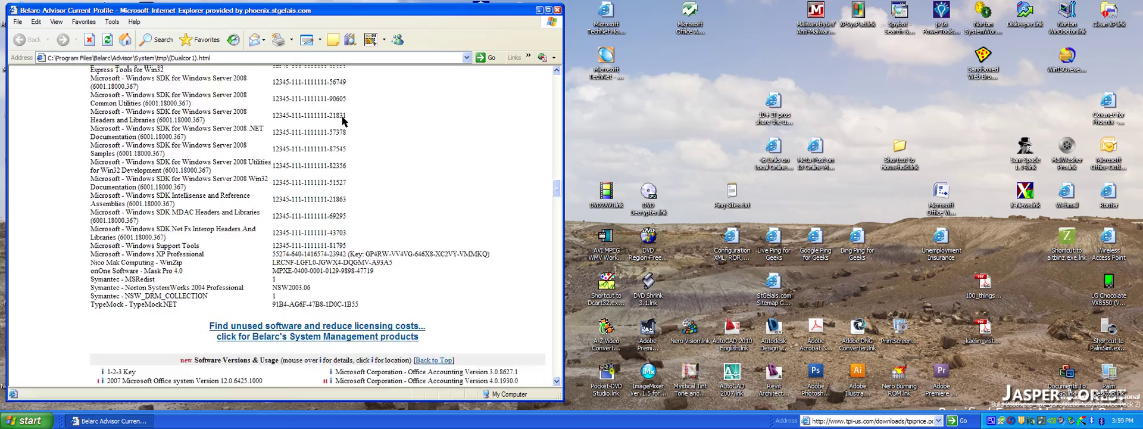
pyautogui.scroll(20, 343, 123)
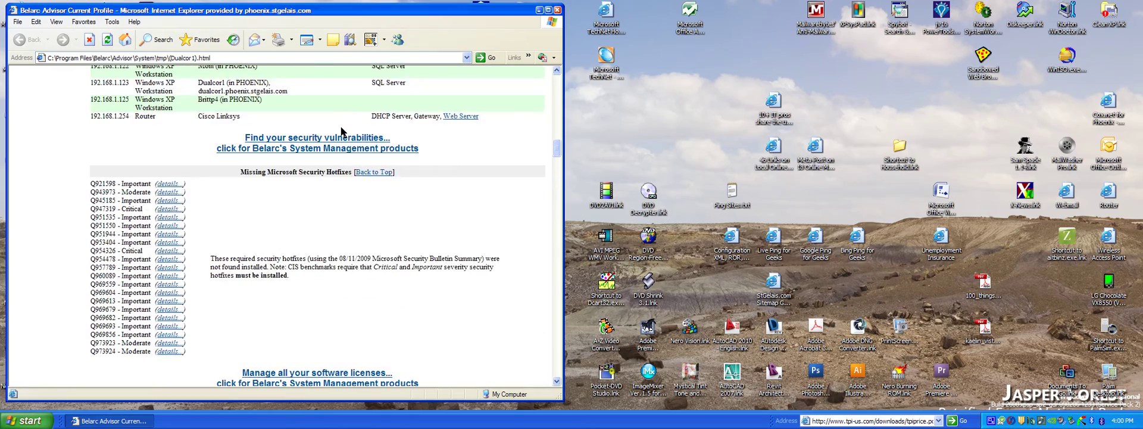
pyautogui.scroll(10, 339, 136)
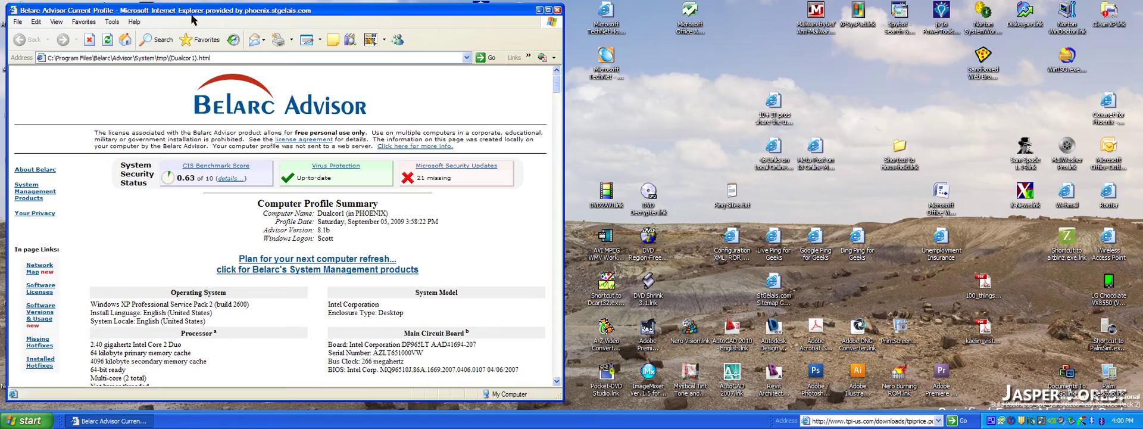
# Move the Belarc report right, launch System Information from System Tools, and enlarge its window
pyautogui.moveTo(48, 11); pyautogui.dragTo(616, 13)
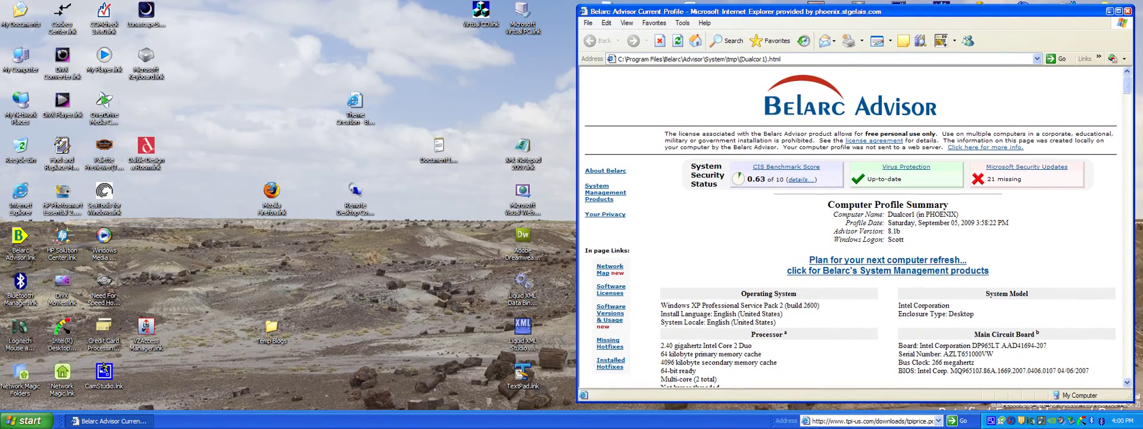
pyautogui.click(27, 424)
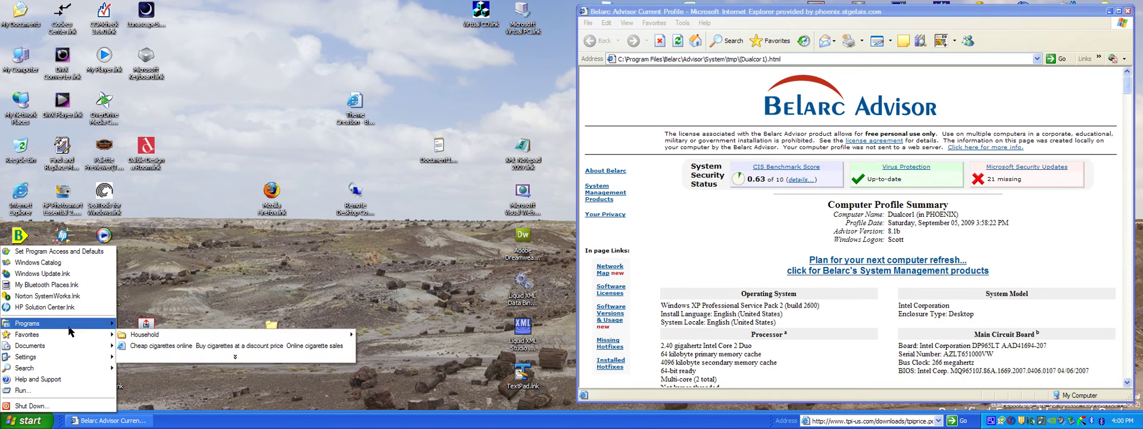
pyautogui.moveTo(66, 325)
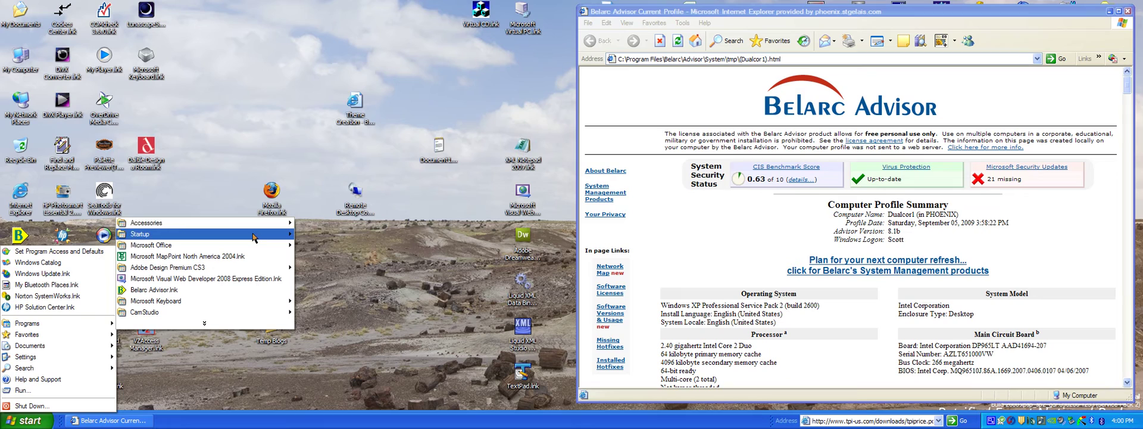
pyautogui.moveTo(260, 229)
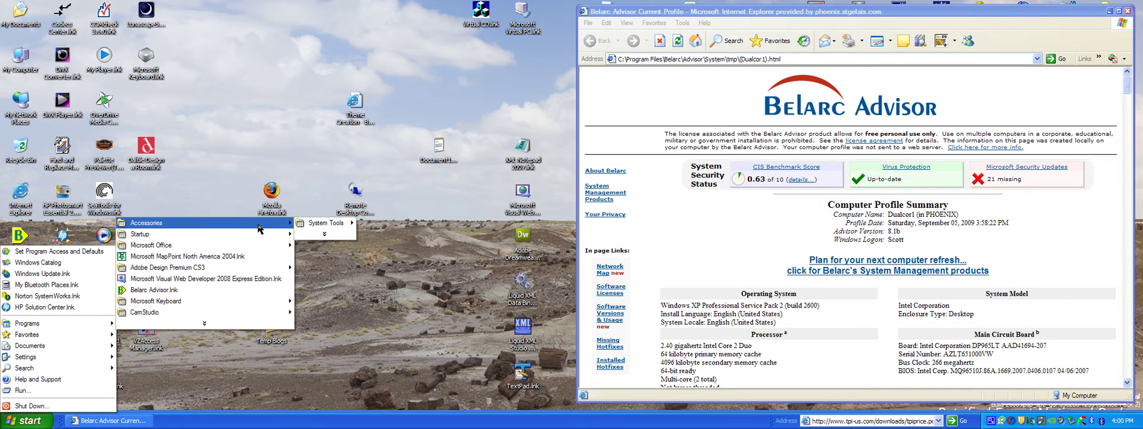
pyautogui.moveTo(324, 223)
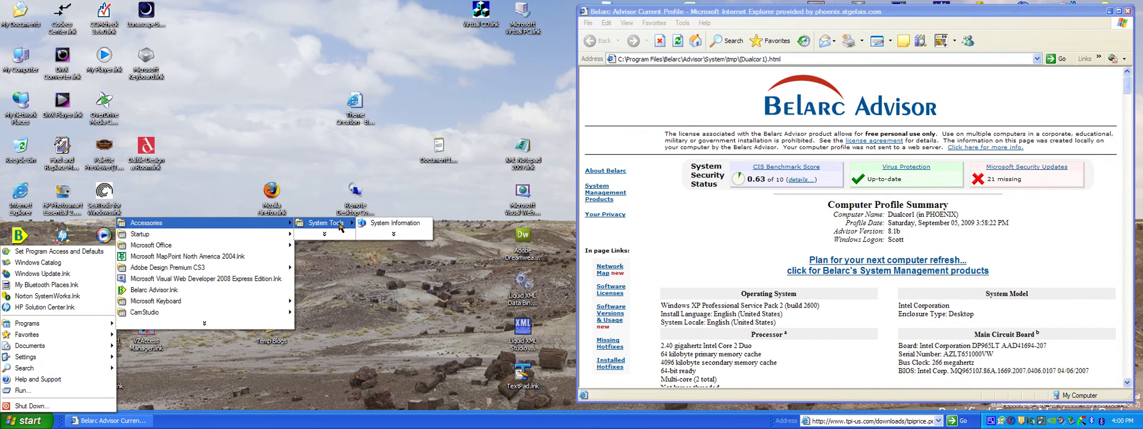
pyautogui.click(384, 225)
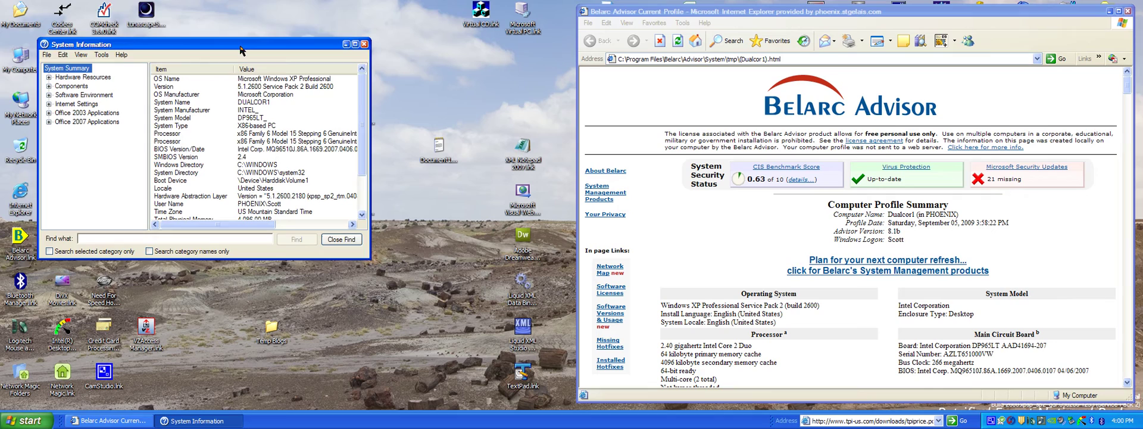
pyautogui.moveTo(241, 49); pyautogui.dragTo(216, 18)
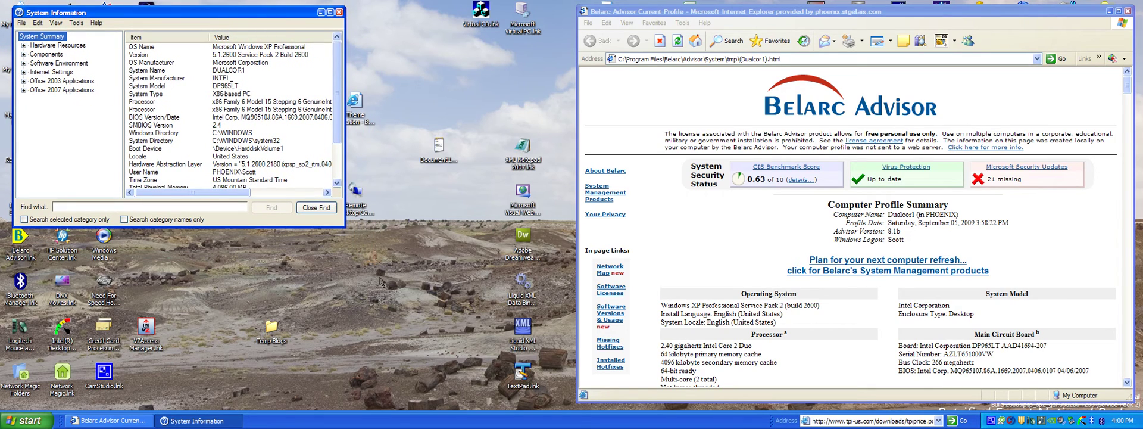
pyautogui.moveTo(344, 227); pyautogui.dragTo(566, 404)
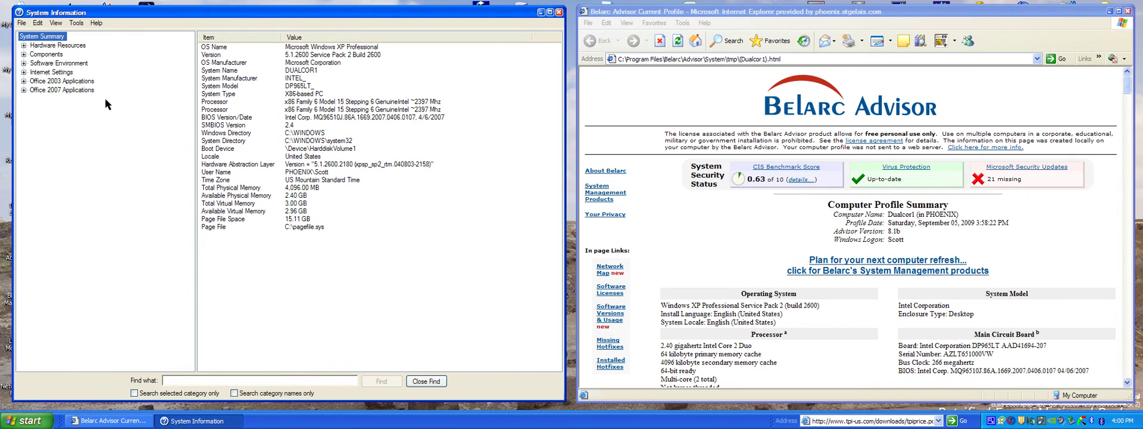
# Start saving the System Information report and list the Migration folder in Details view
pyautogui.click(22, 23)
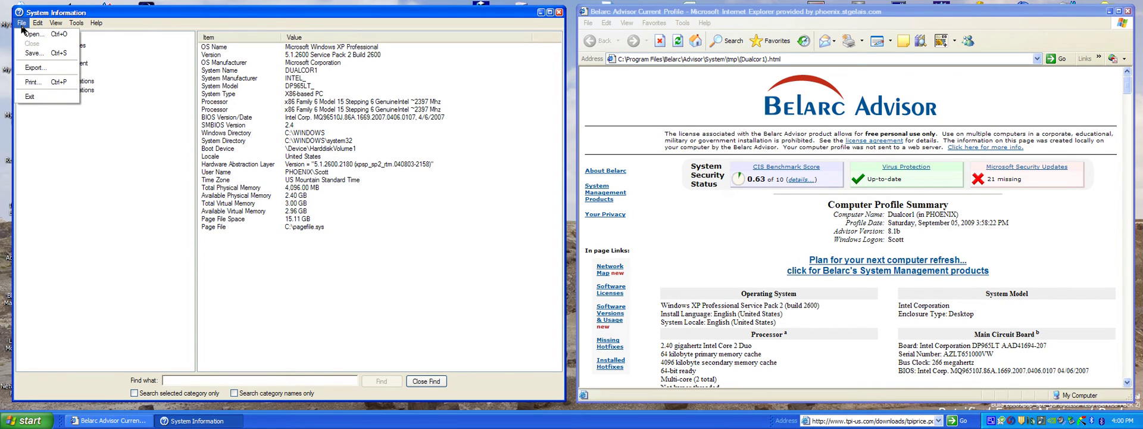
pyautogui.click(34, 53)
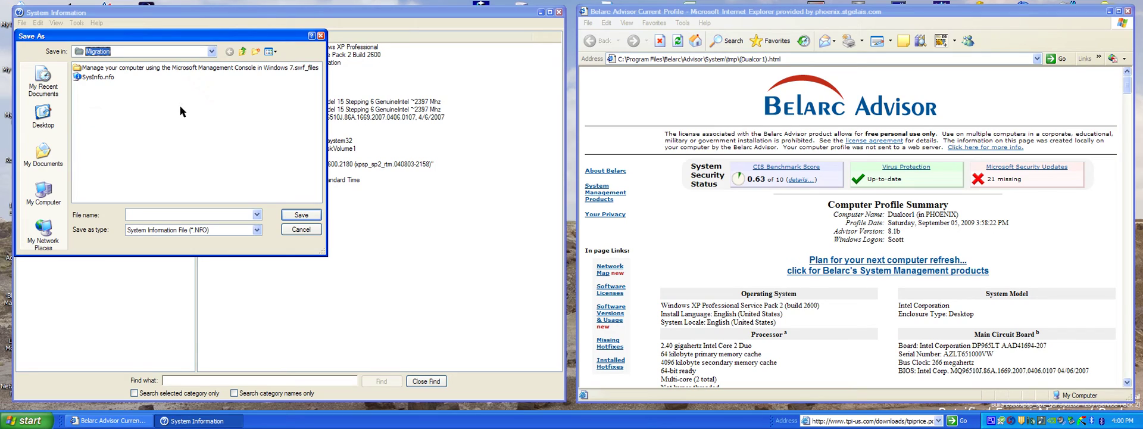
pyautogui.click(300, 234)
pyautogui.click(271, 51)
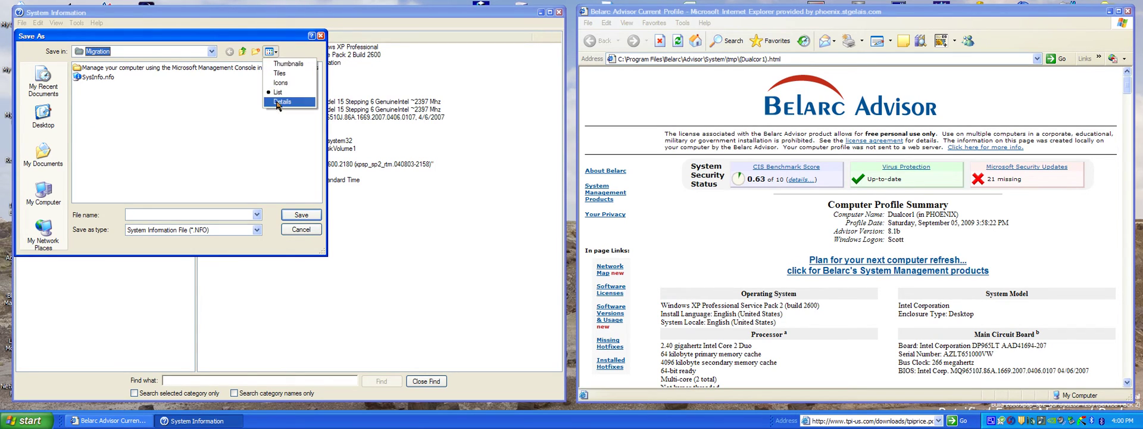
pyautogui.click(278, 102)
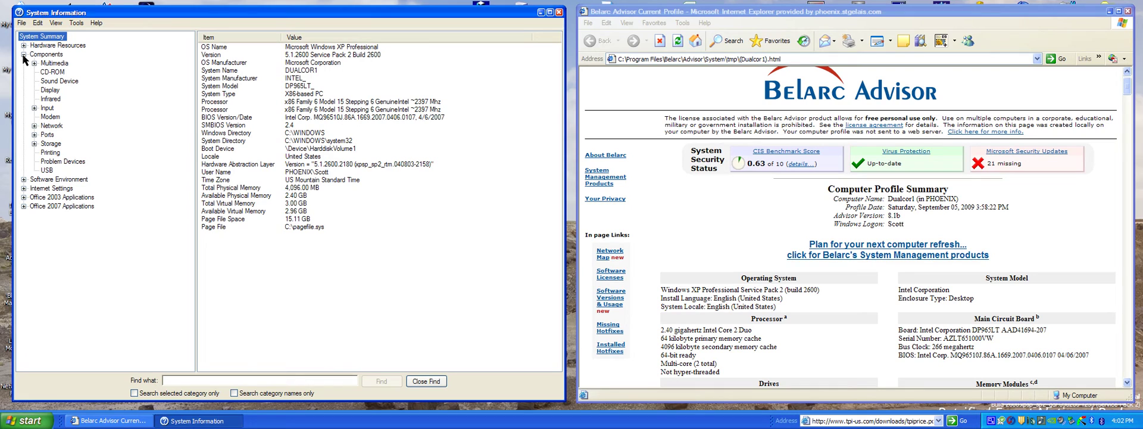
# Review the Multimedia Audio Codecs and CD-ROM entries, then collapse the Components branch
pyautogui.click(48, 63)
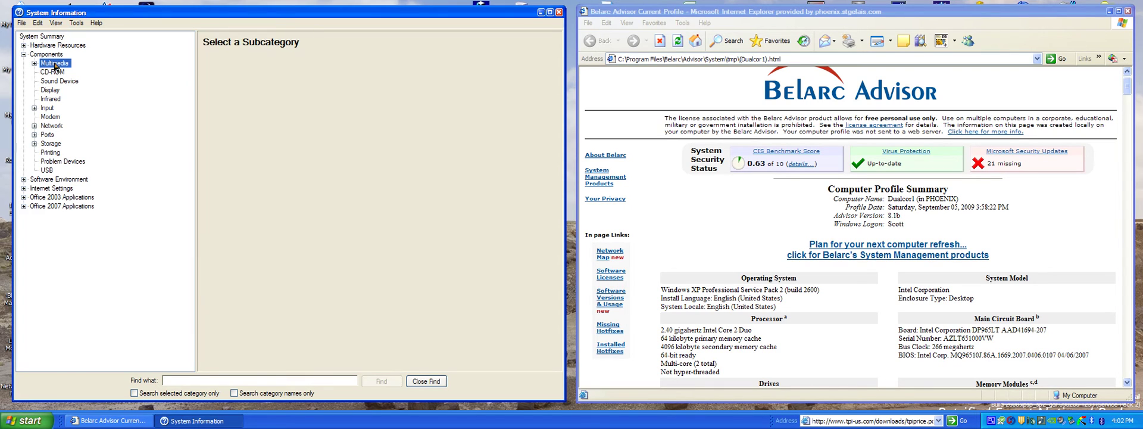
pyautogui.click(34, 64)
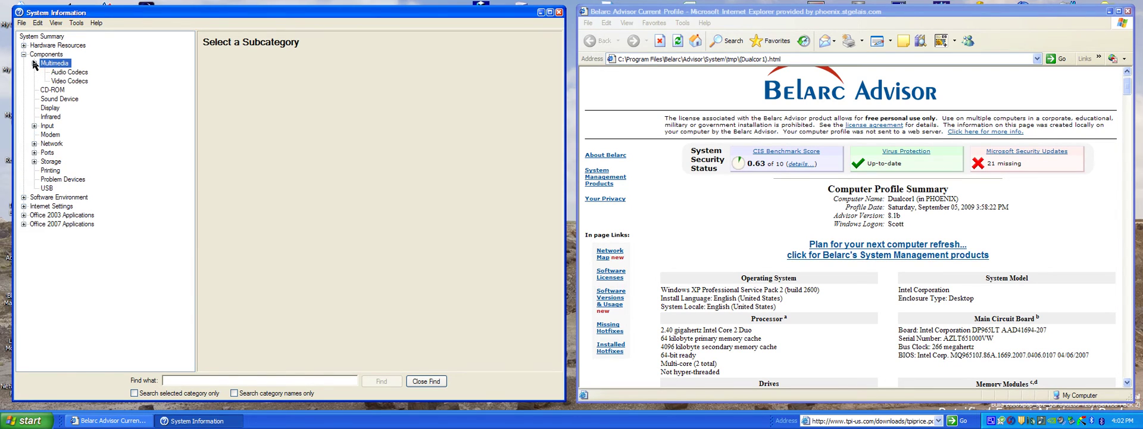
pyautogui.click(69, 72)
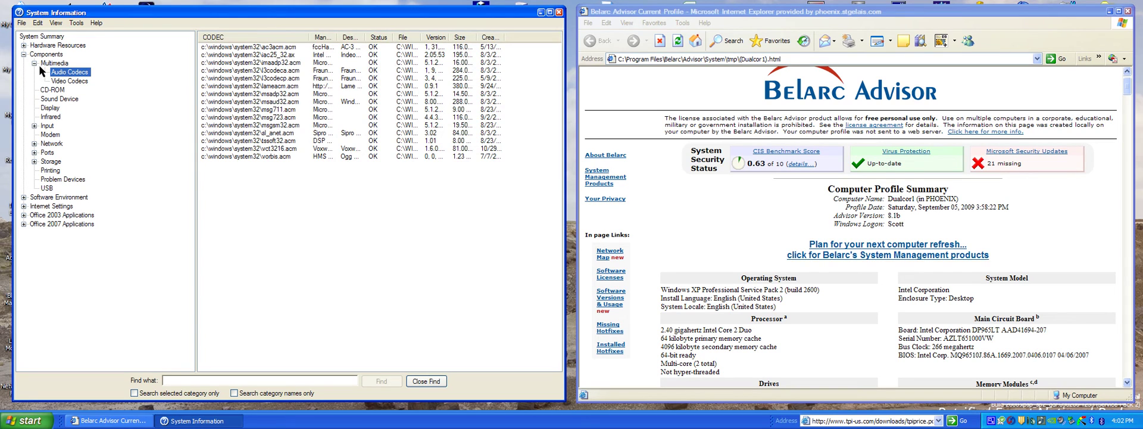
pyautogui.click(35, 63)
pyautogui.click(43, 72)
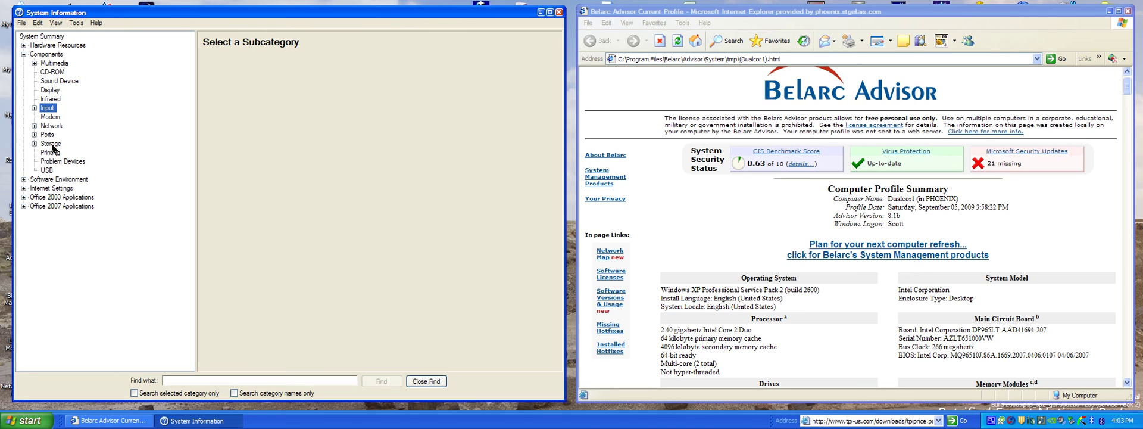
pyautogui.click(24, 54)
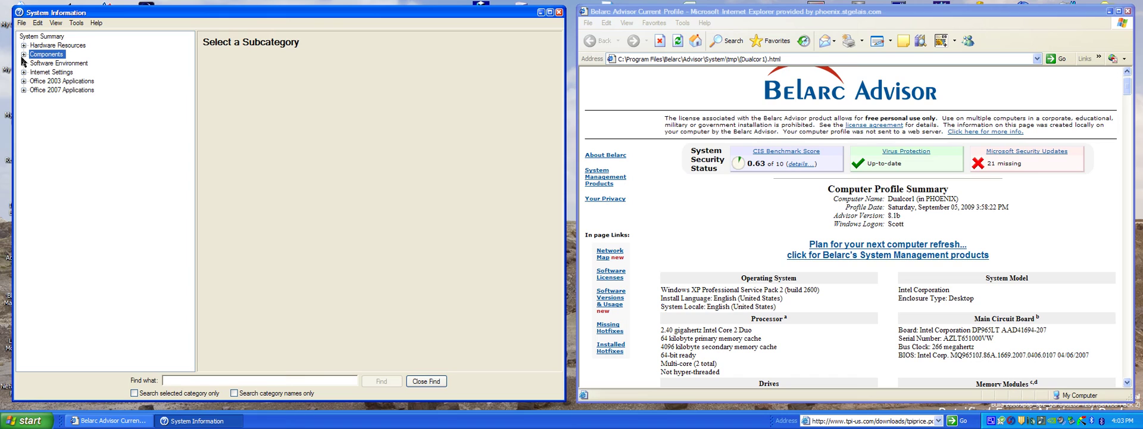